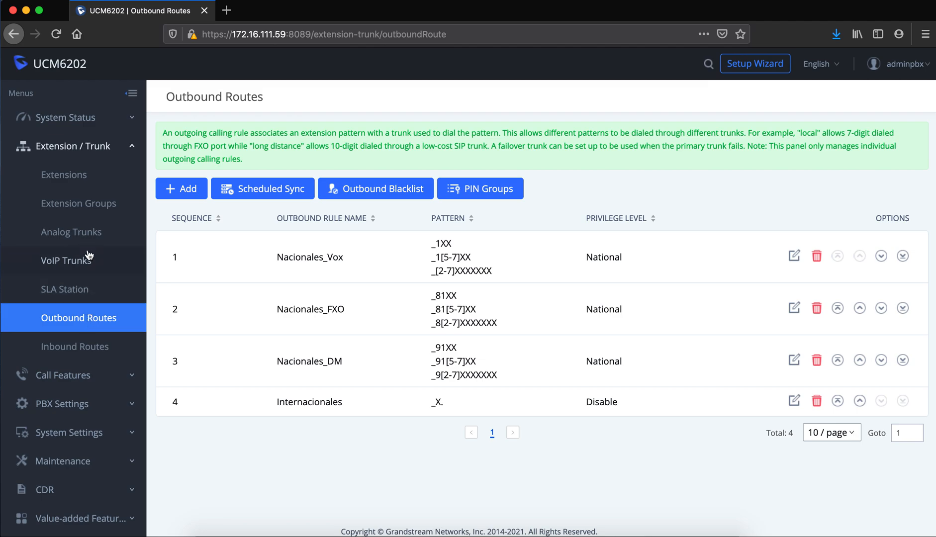
Review the four VoIP trunks, then return to the two FXO analog trunks FXO1_23764611 and FXO2_23764612.
click(83, 237)
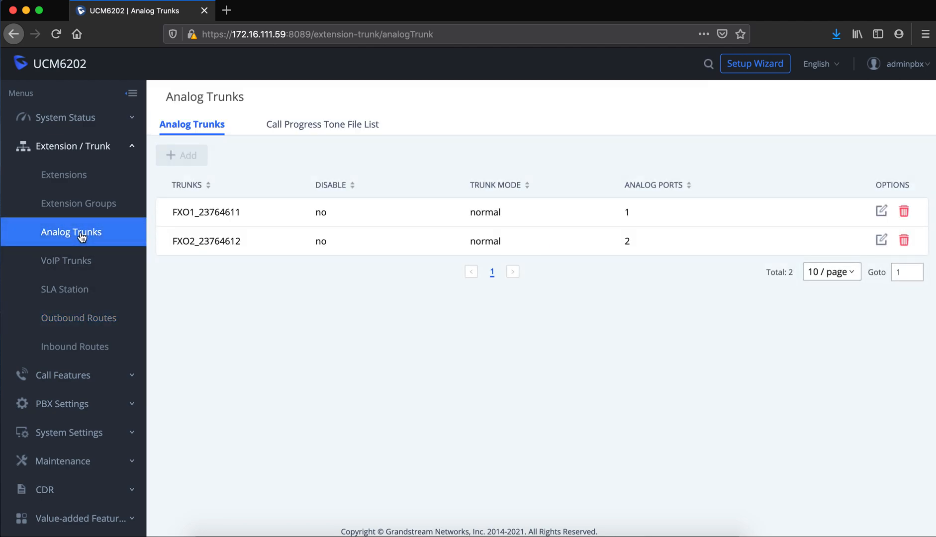
click(83, 268)
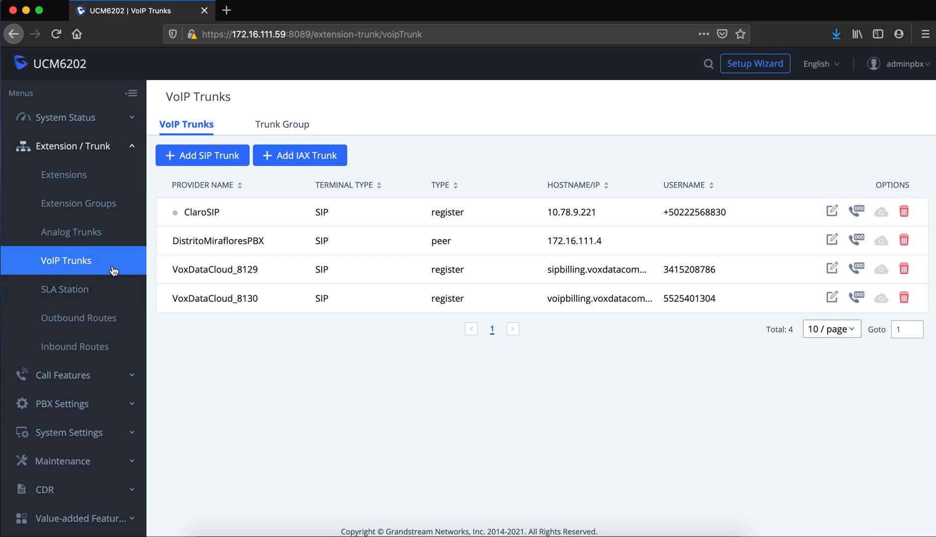
click(94, 235)
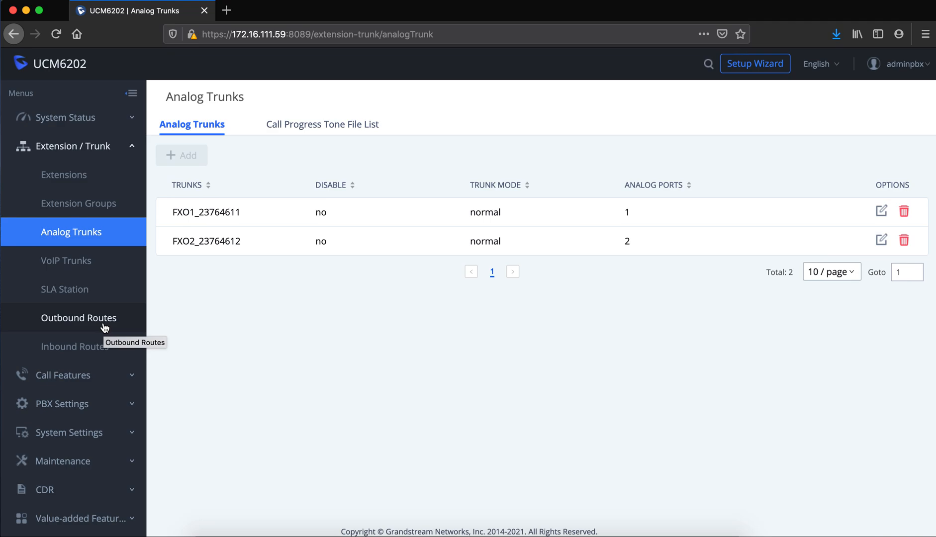
Show Outbound Routes and highlight the Vox, FXO and Nacionales_DM rule names.
click(94, 326)
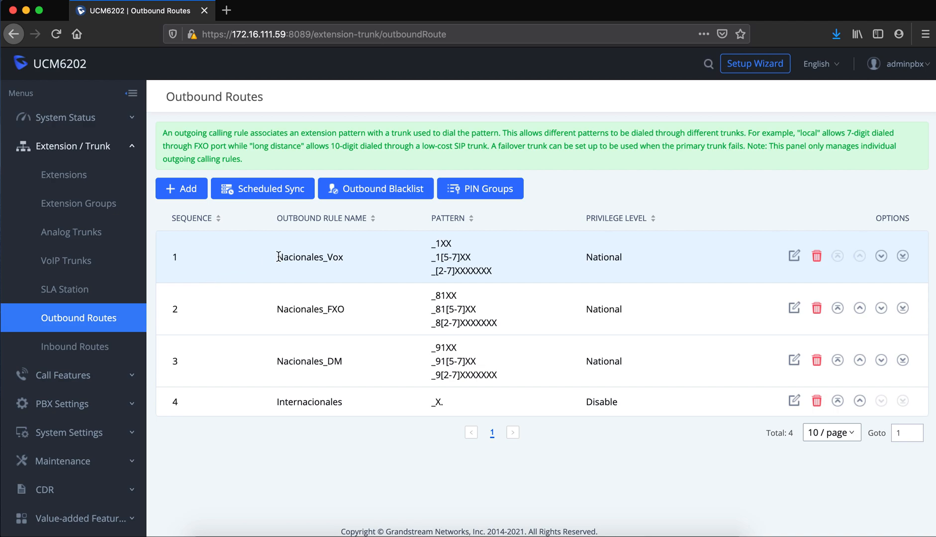
drag(327, 256, 344, 257)
click(280, 310)
drag(329, 310, 345, 312)
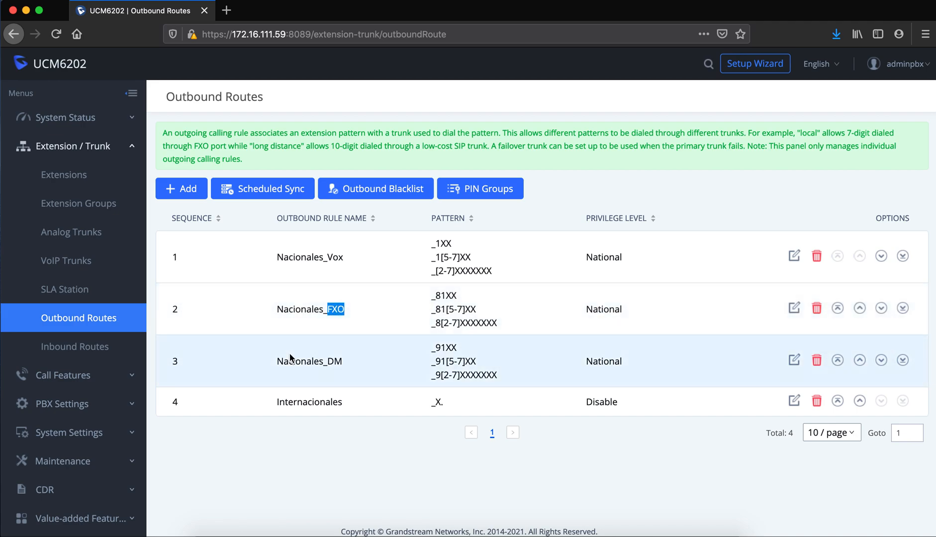
drag(278, 362, 344, 356)
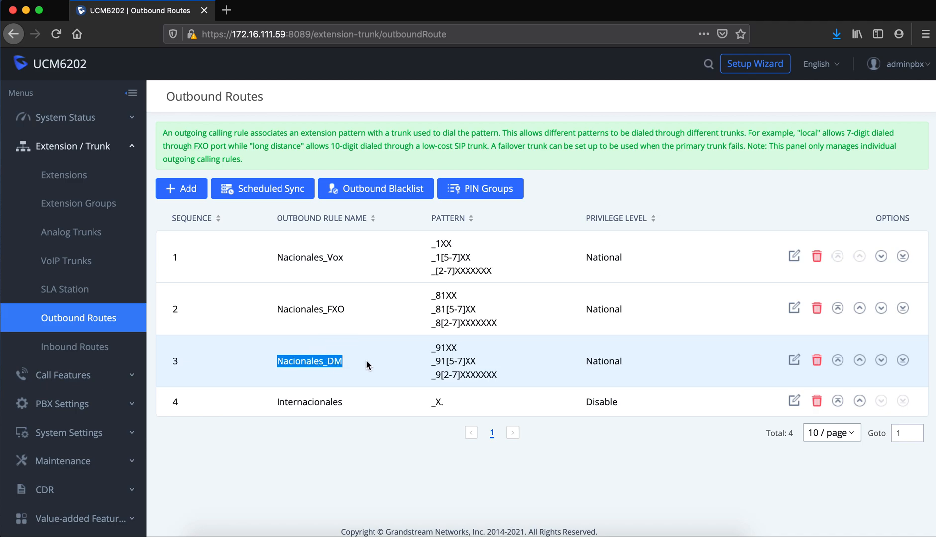
click(366, 361)
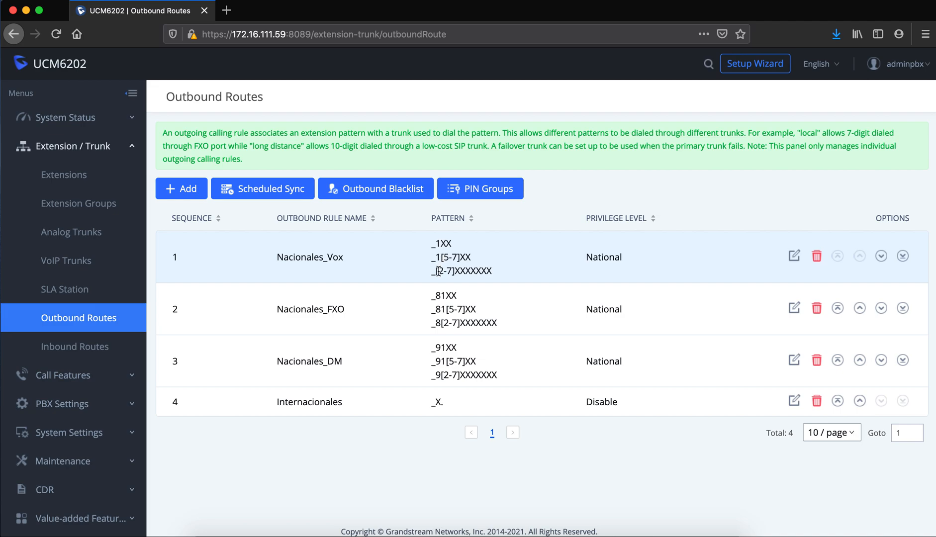
Highlight the [2-7]XXXXXXX dial pattern of the Nacionales_Vox rule.
drag(437, 271, 494, 268)
click(457, 273)
drag(436, 271, 491, 265)
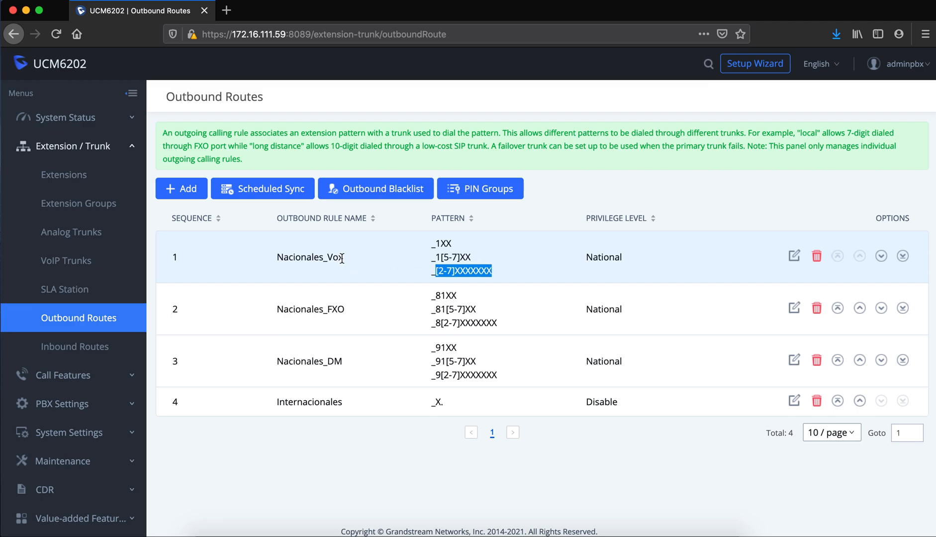
click(720, 252)
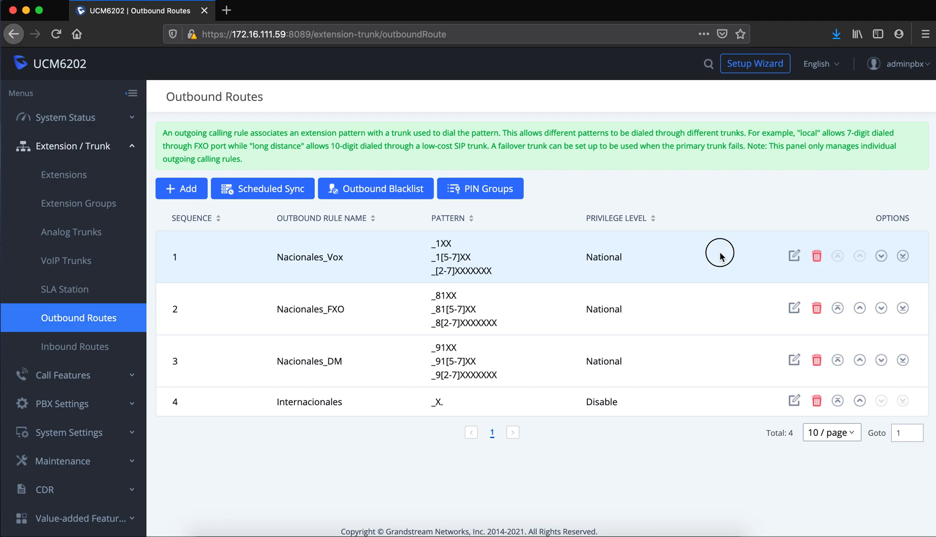
click(794, 256)
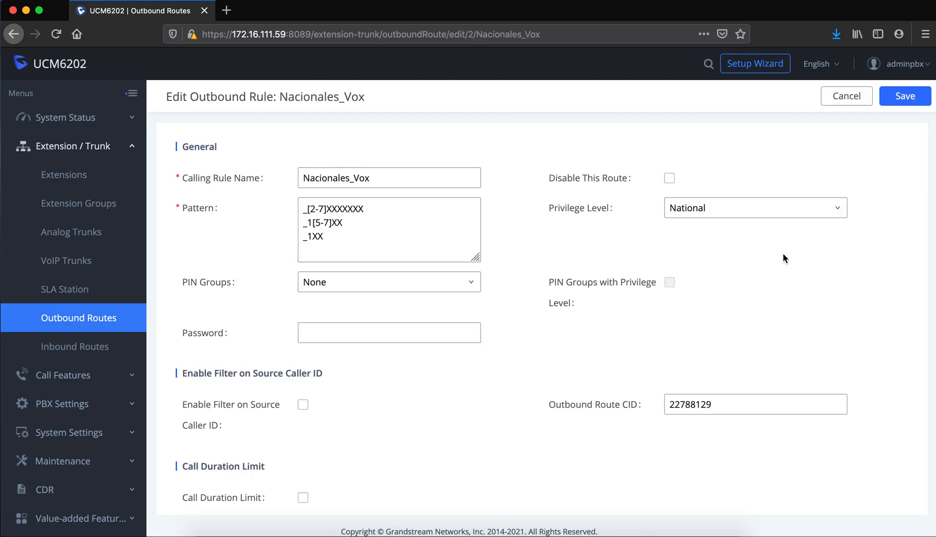
double_click(312, 210)
drag(313, 209, 367, 209)
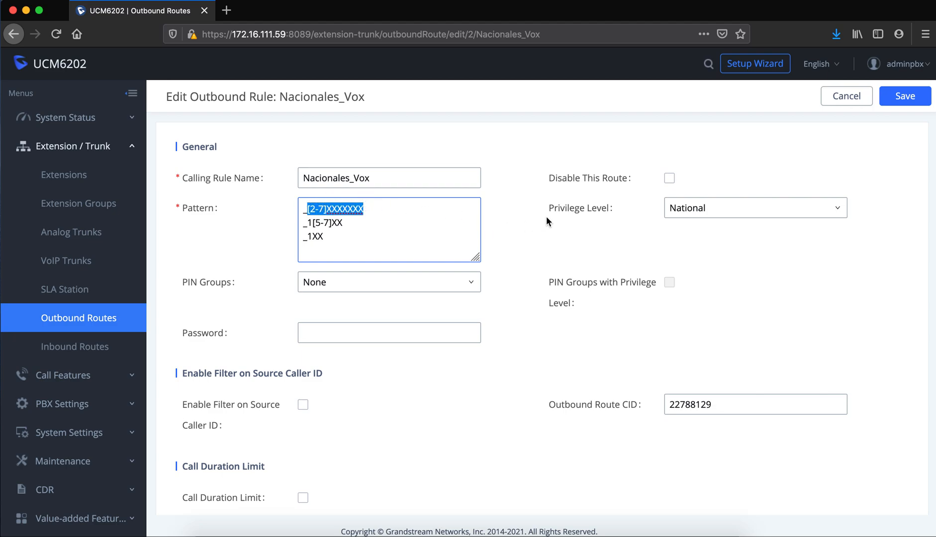
scroll(505, 313, down, 5)
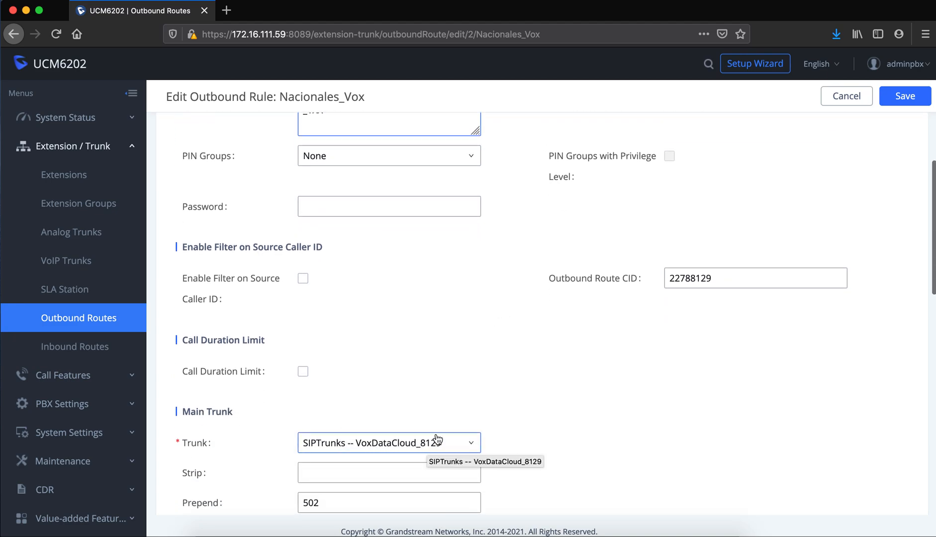
scroll(480, 355, up, 2)
scroll(480, 356, up, 5)
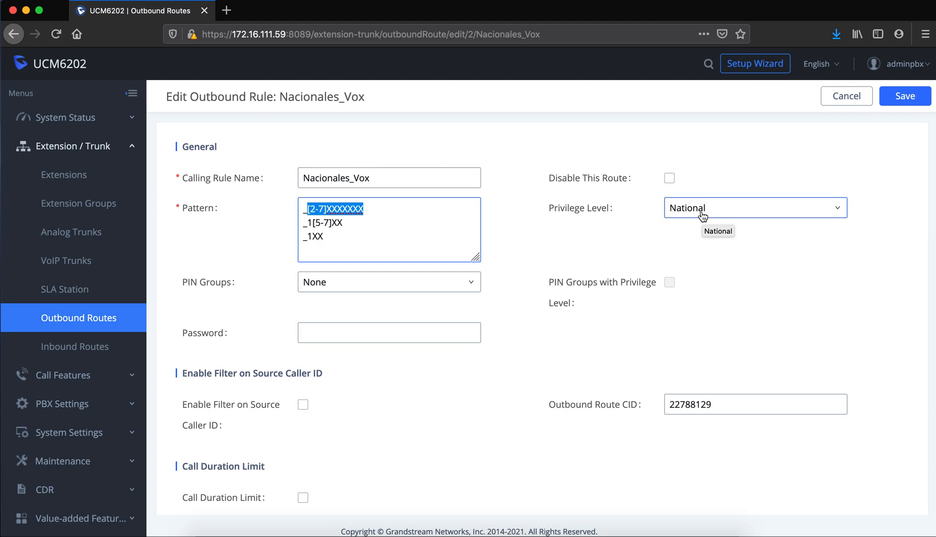
click(843, 100)
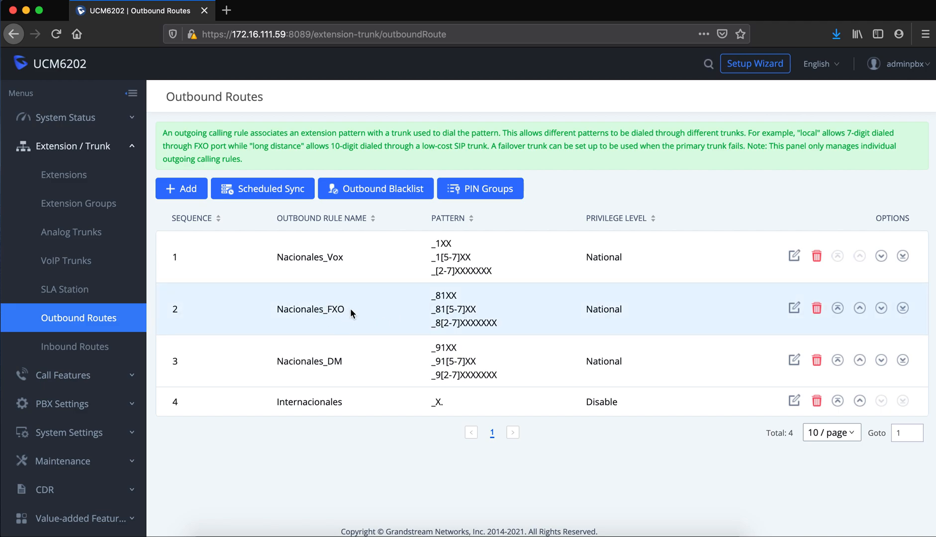
drag(441, 324, 497, 319)
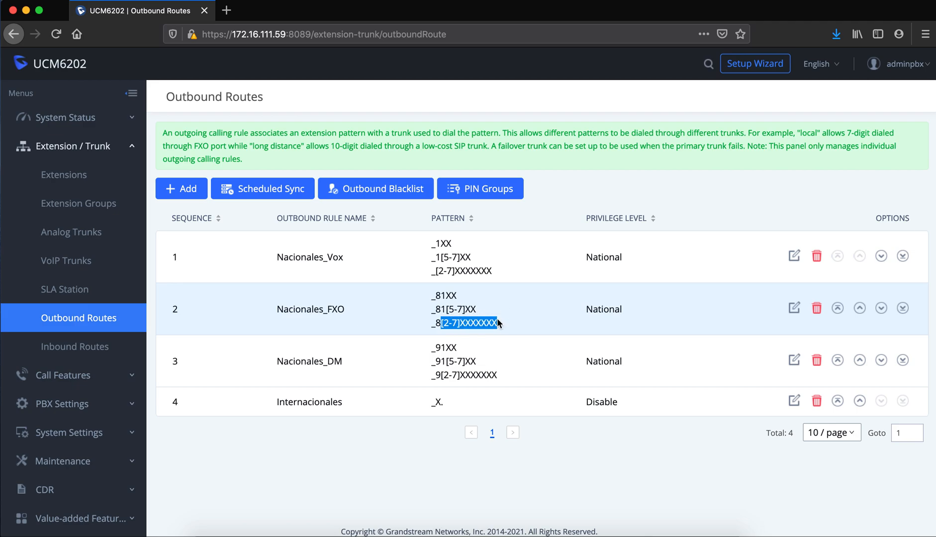
click(437, 322)
drag(436, 322, 439, 322)
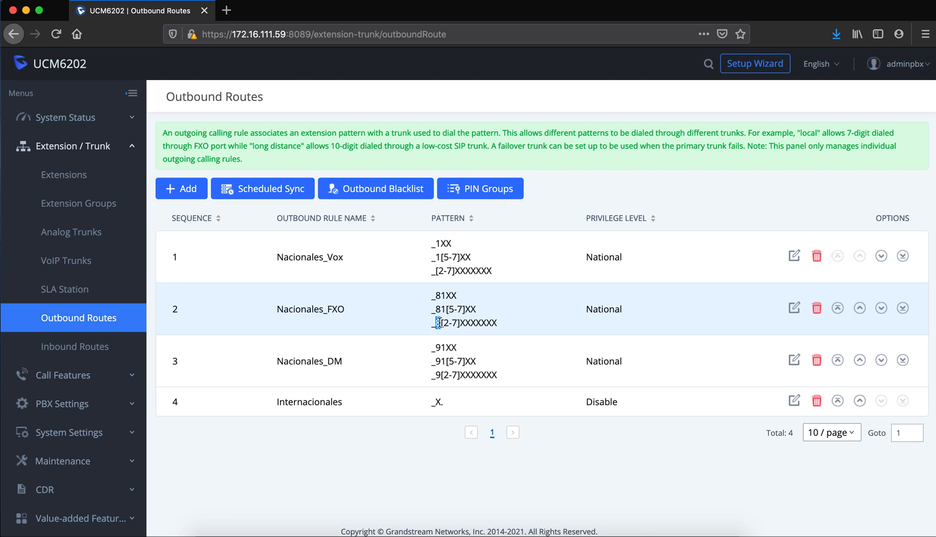
click(792, 308)
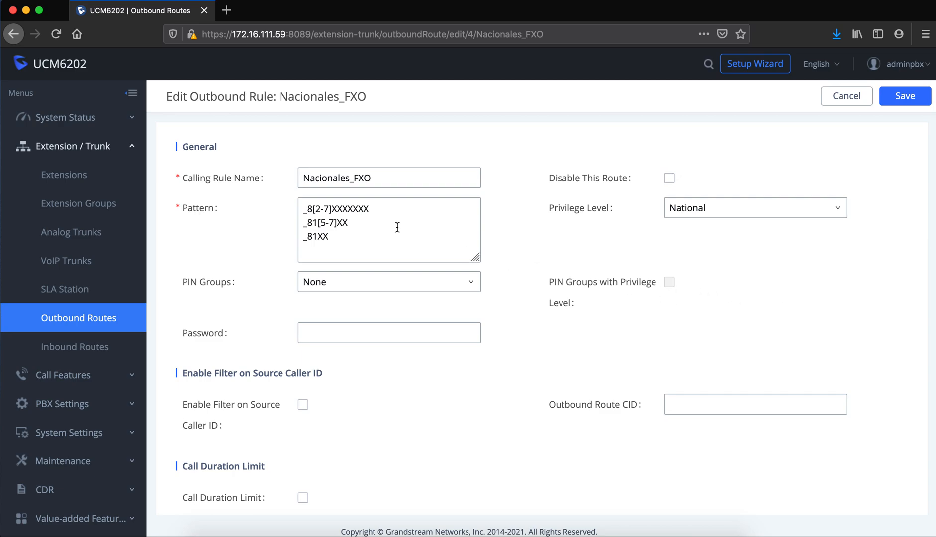
click(387, 225)
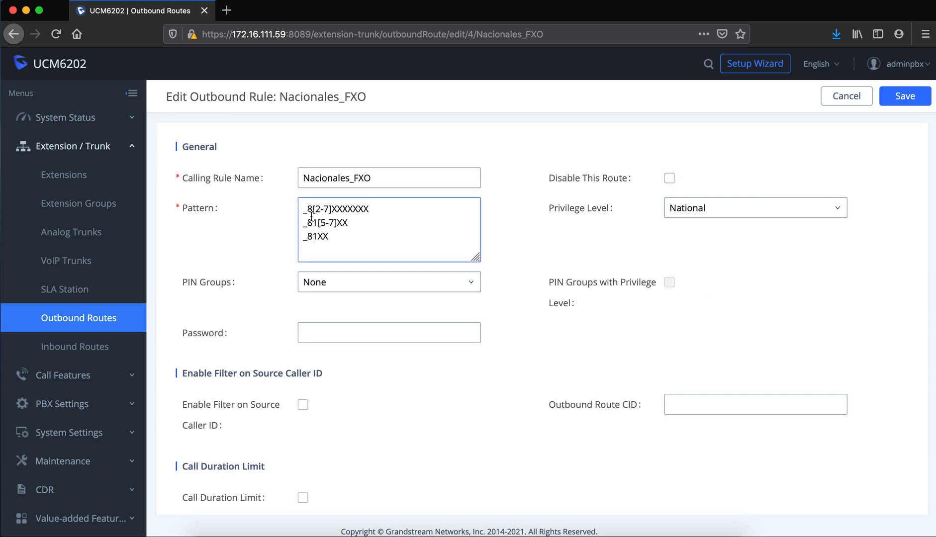
click(309, 209)
drag(312, 208, 370, 206)
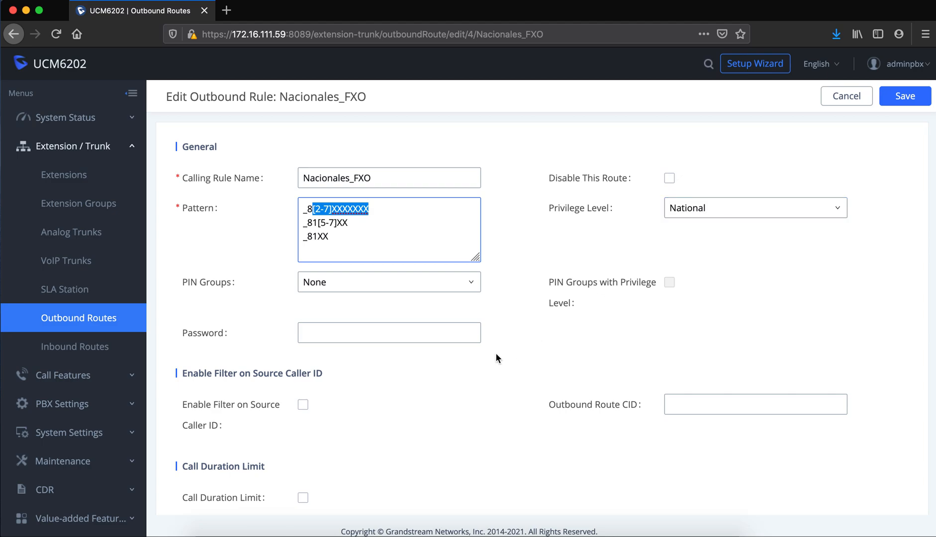
scroll(495, 353, down, 5)
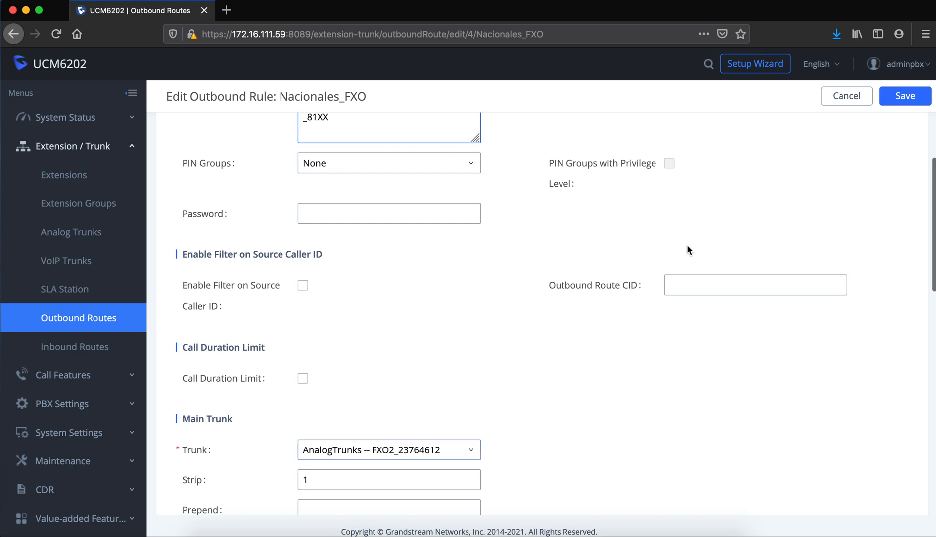
click(847, 98)
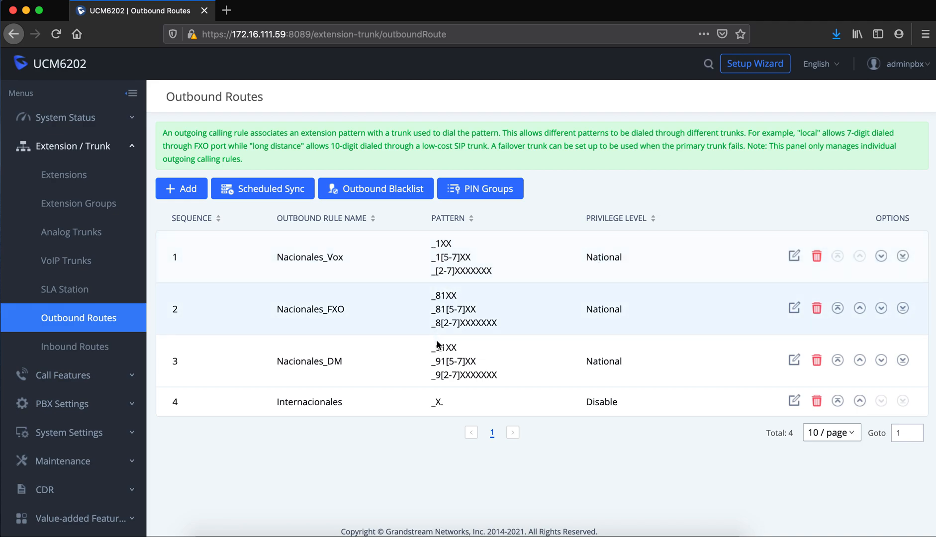
drag(434, 243, 448, 294)
click(440, 296)
click(439, 351)
double_click(438, 350)
click(479, 361)
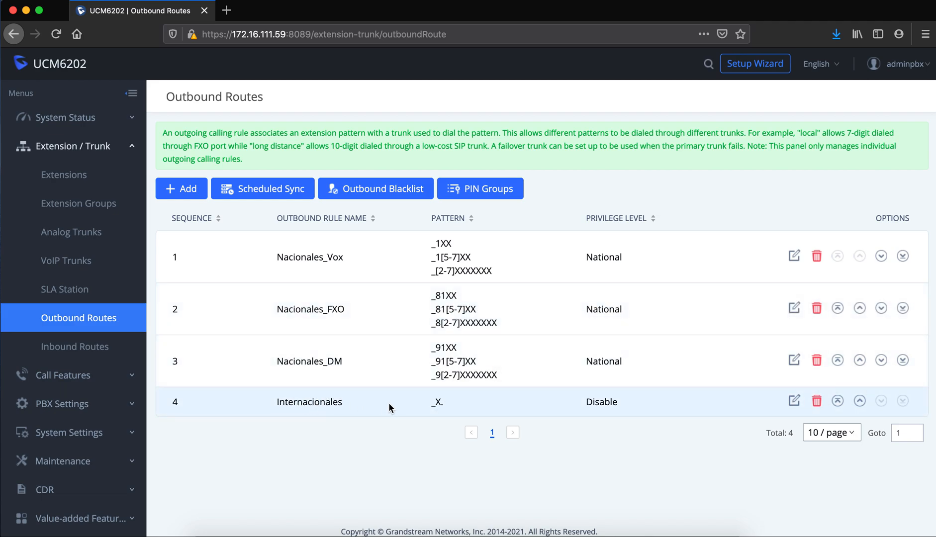
click(795, 402)
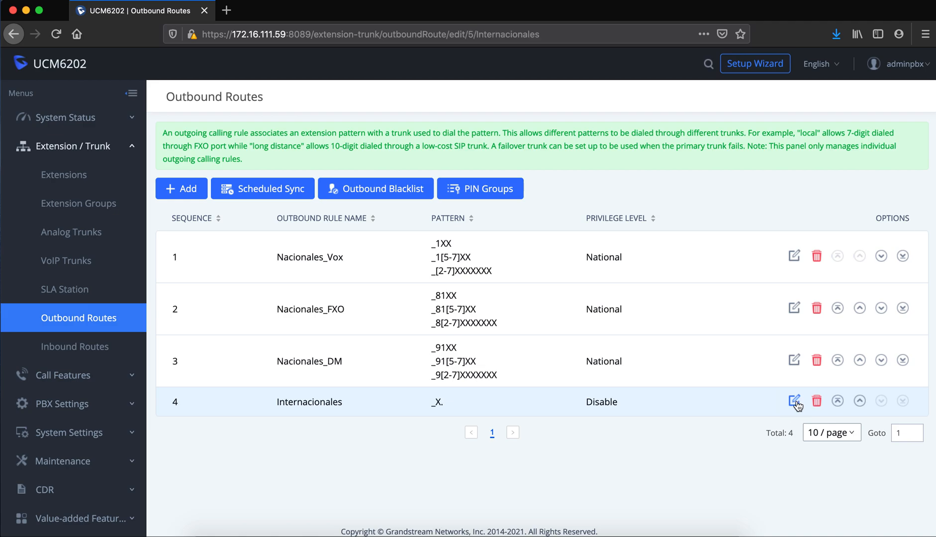
click(796, 402)
click(714, 213)
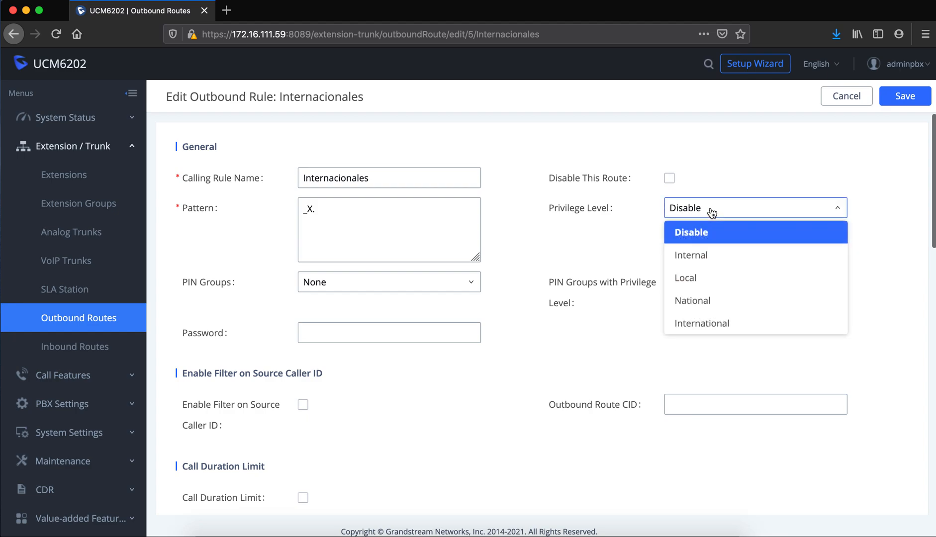
click(699, 324)
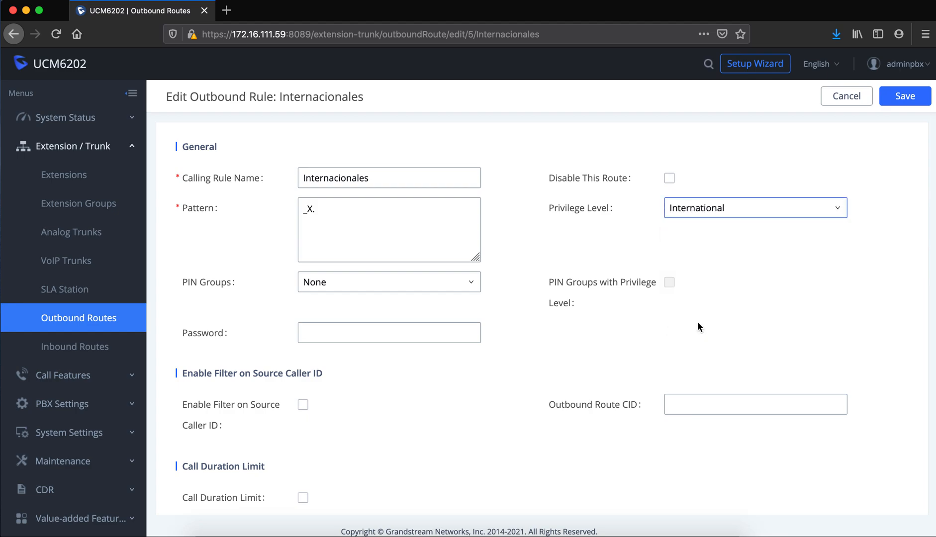
click(841, 103)
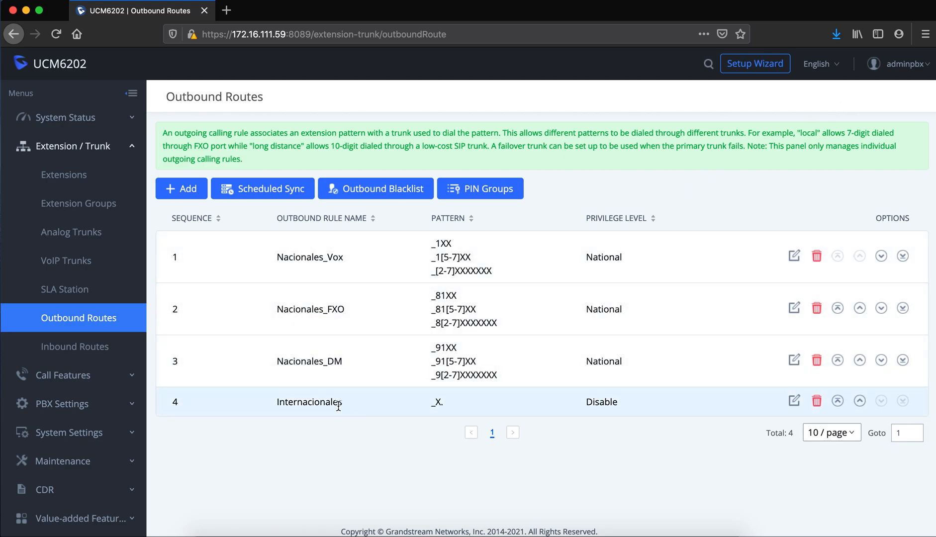
click(63, 180)
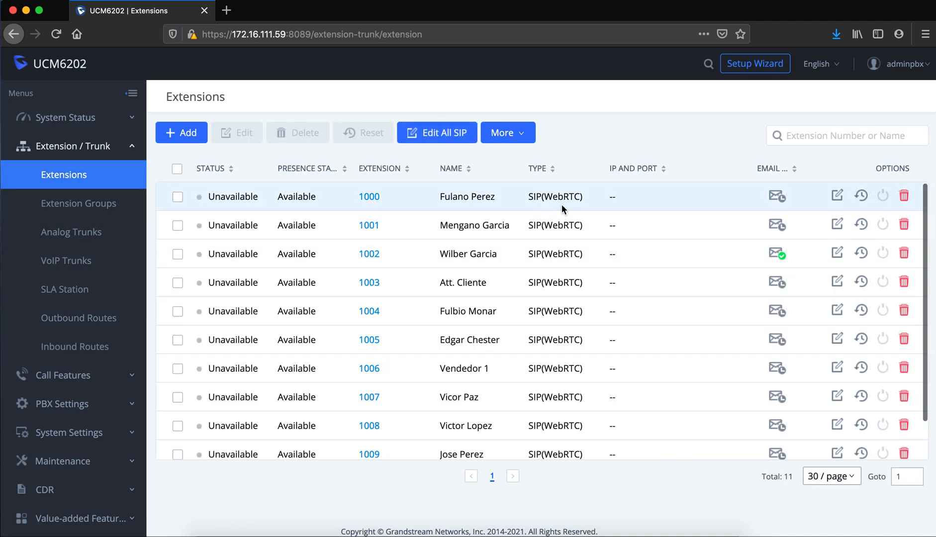
click(837, 197)
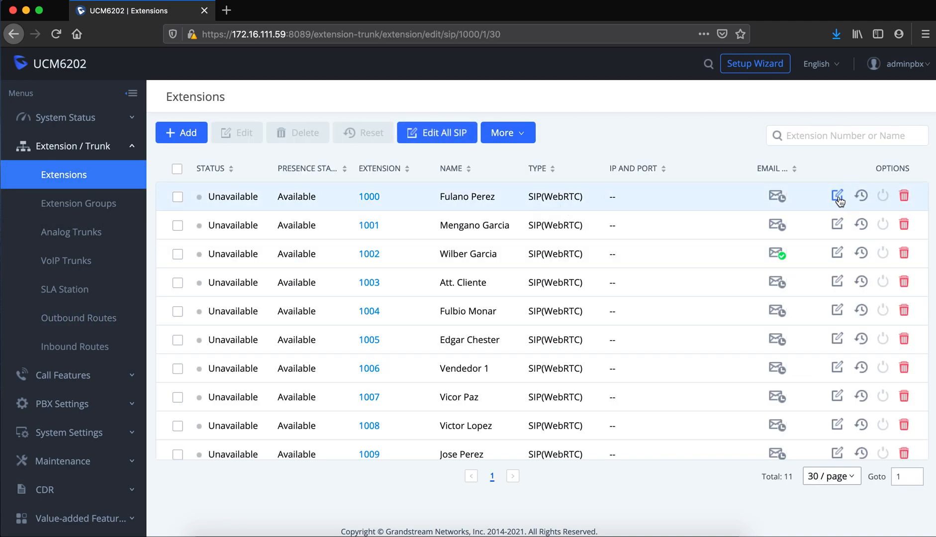
click(345, 233)
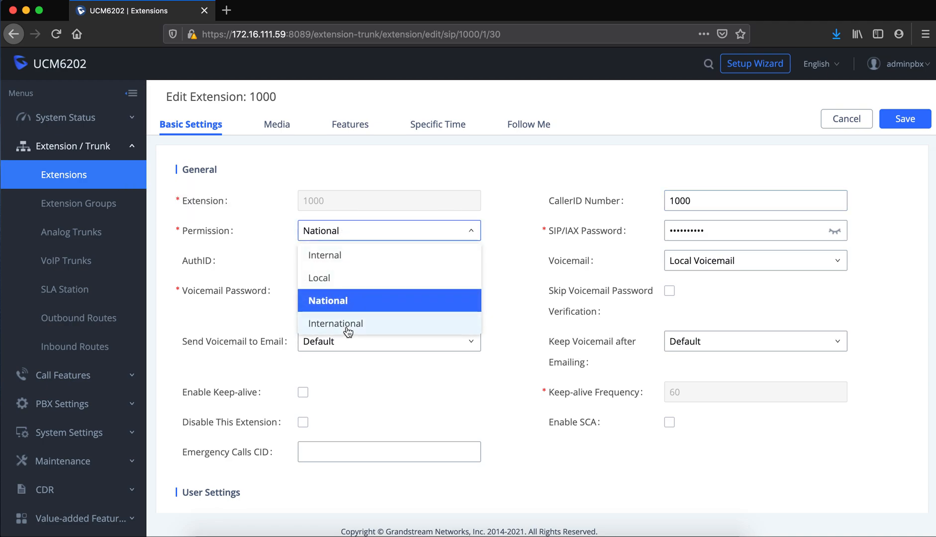
click(317, 172)
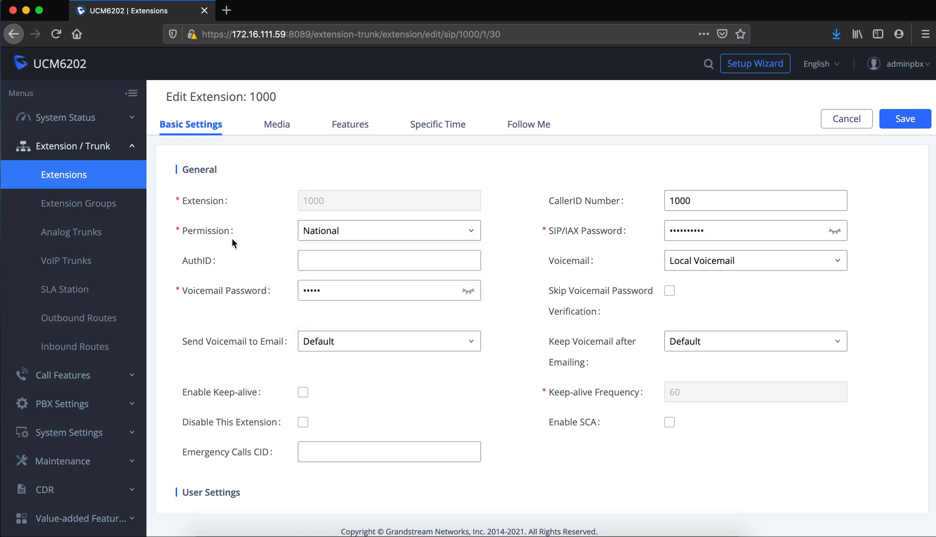
mouse_move(278, 230)
click(321, 231)
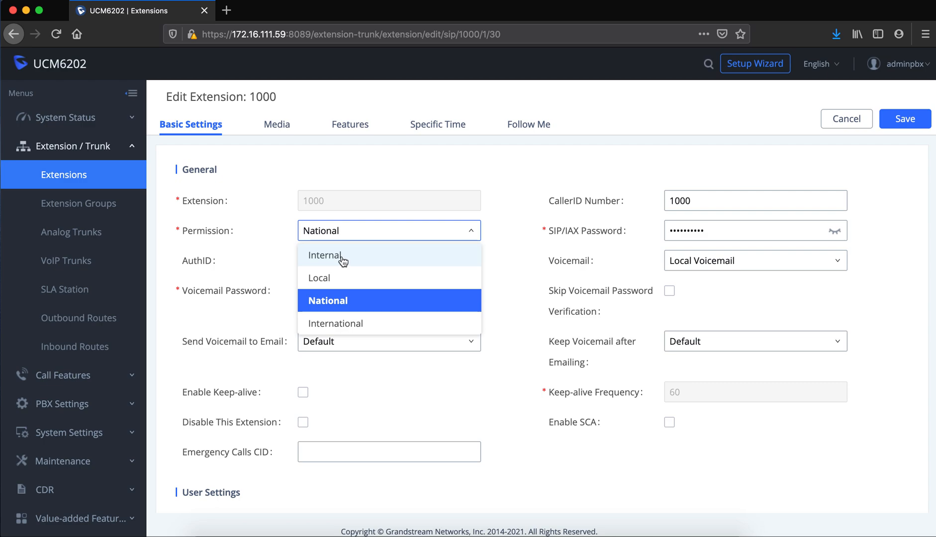
click(269, 232)
mouse_move(213, 231)
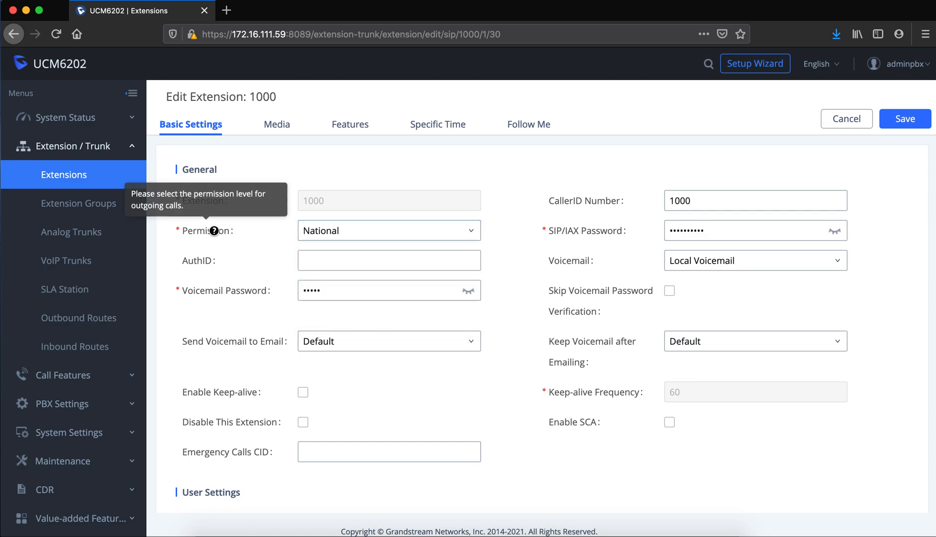
Start a new outbound rule and review its Privilege Level options and help, leaving Disable.
click(74, 321)
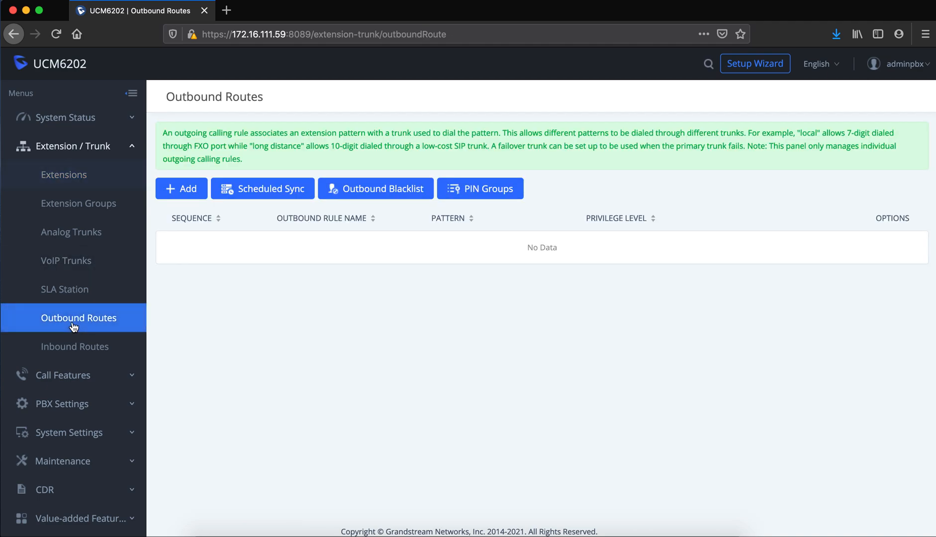
click(193, 197)
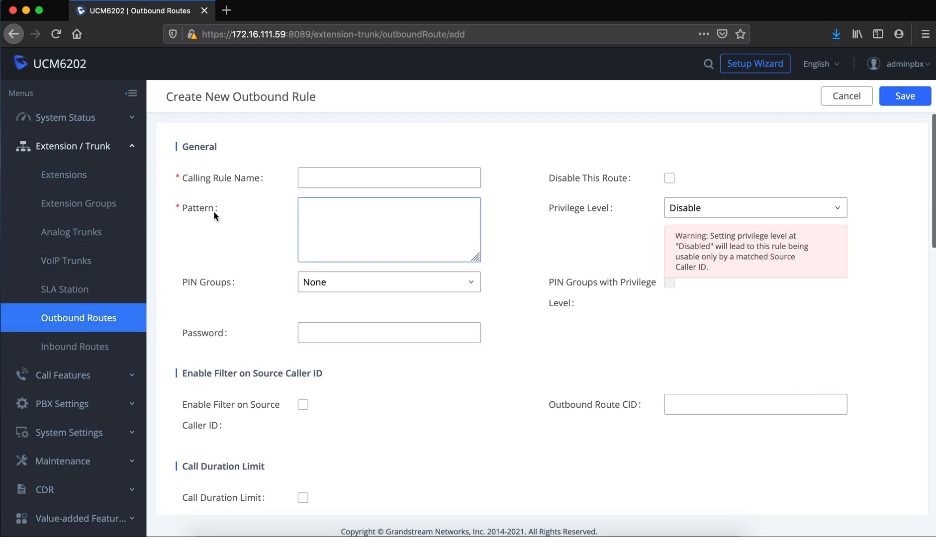
click(689, 209)
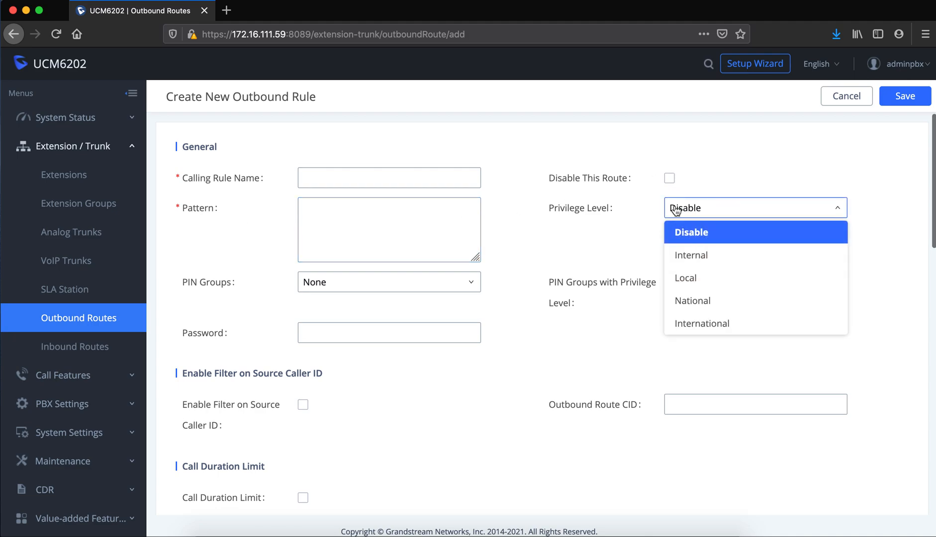
click(595, 209)
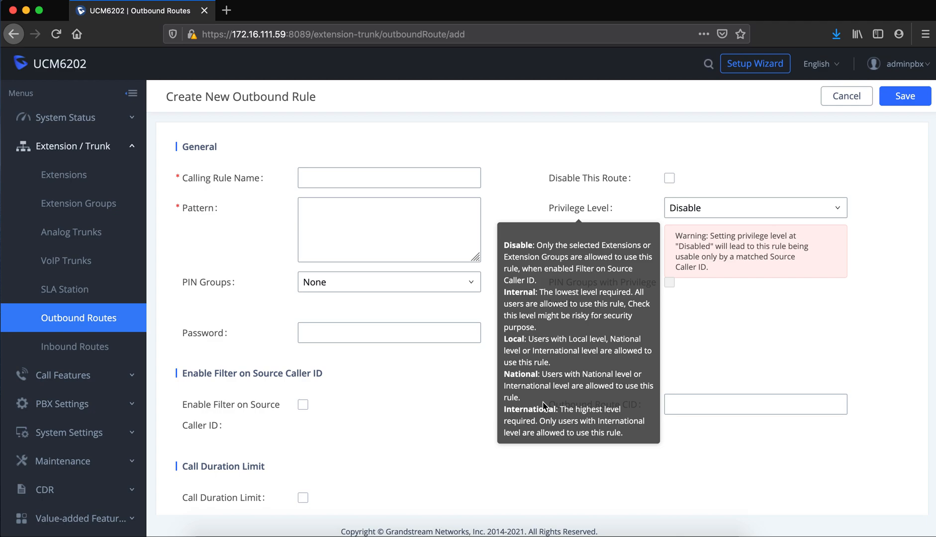
Highlight the Local privilege description, then cancel the new rule without saving.
drag(505, 340, 607, 360)
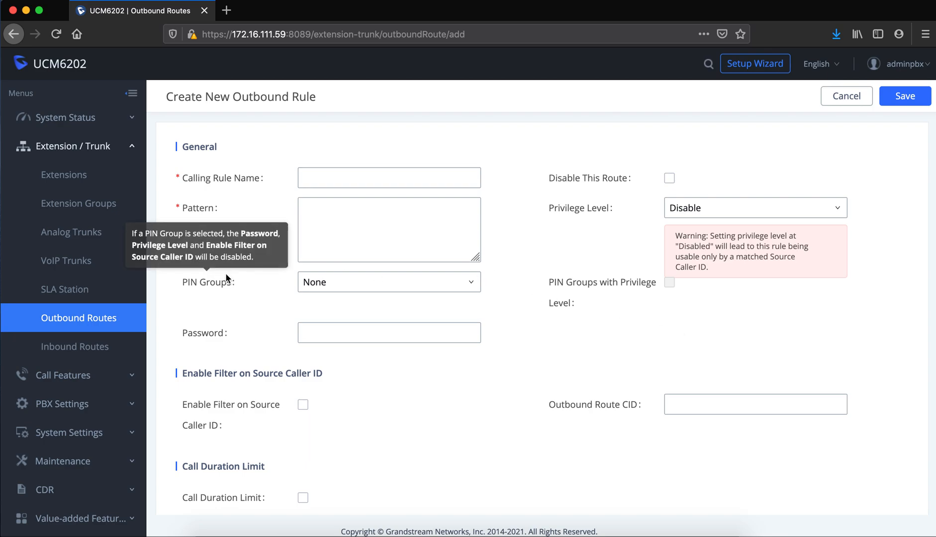
click(102, 326)
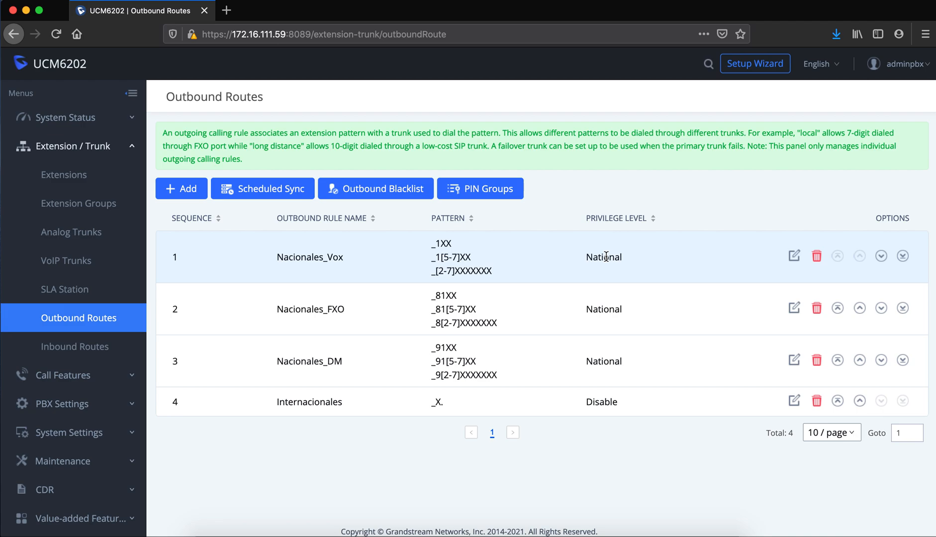
Point out Nacionales_Vox's seven-digit pattern, open the rule and set its privilege level to Local.
click(796, 257)
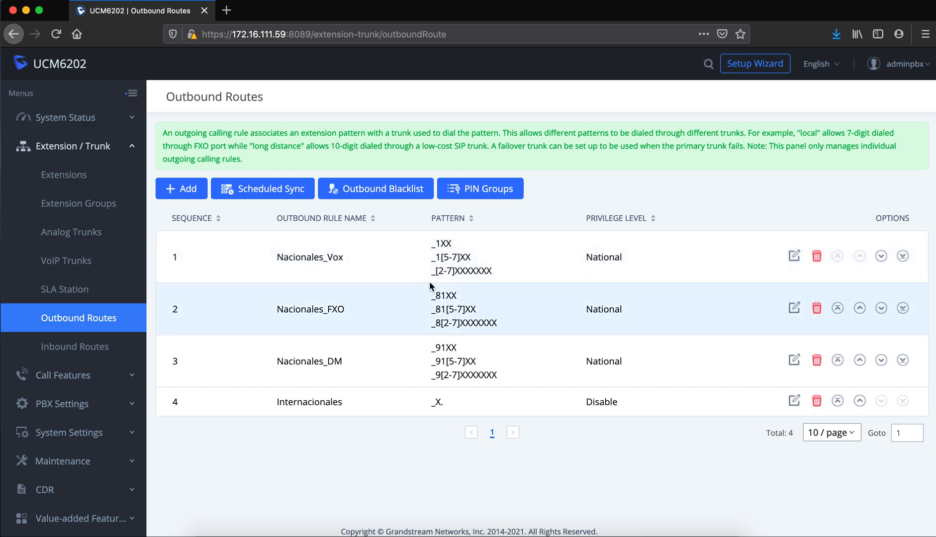
drag(437, 271, 492, 271)
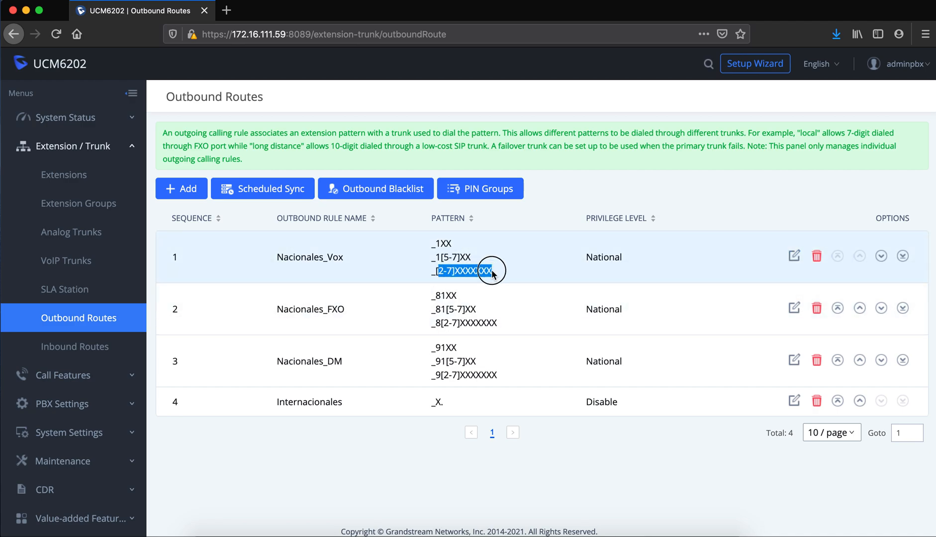
click(795, 257)
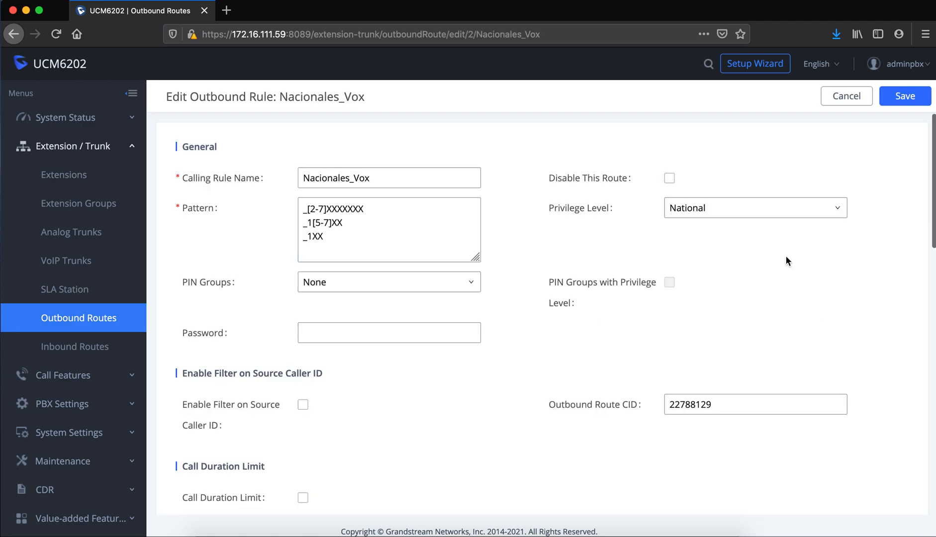
click(791, 210)
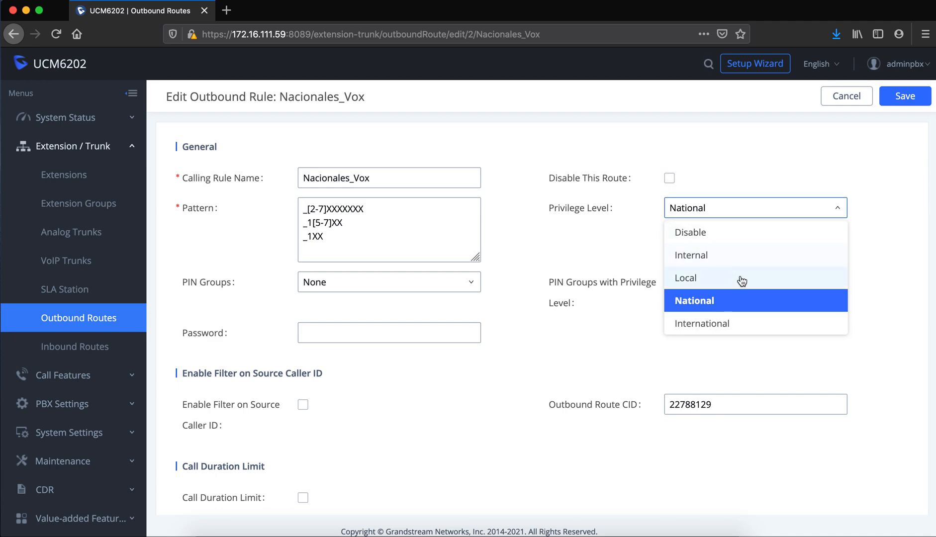
click(740, 279)
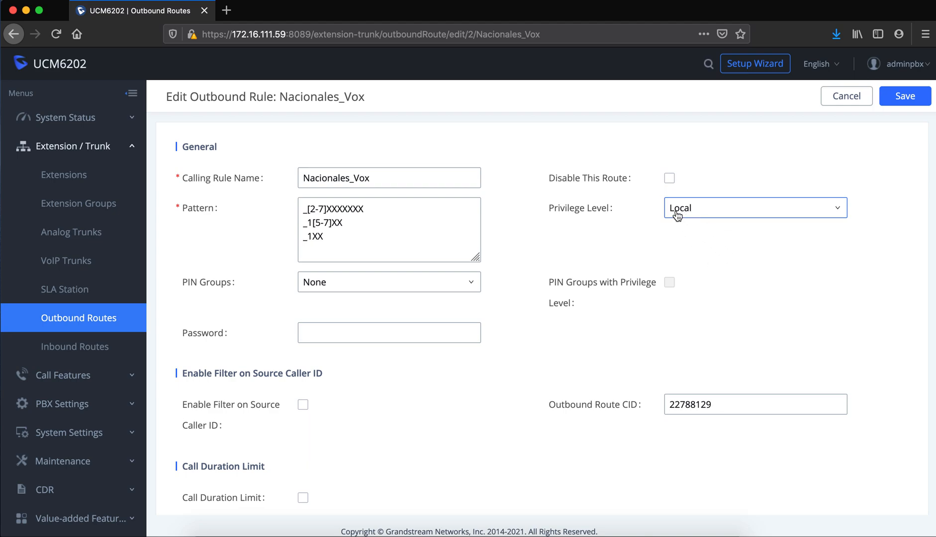
Change the Nacionales_Vox privilege level to National and scroll through the form.
click(358, 213)
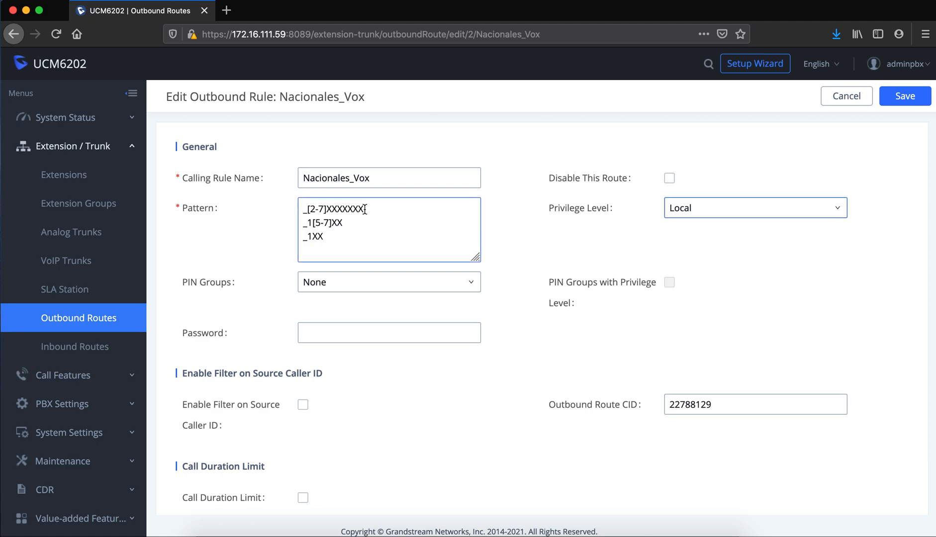
click(735, 208)
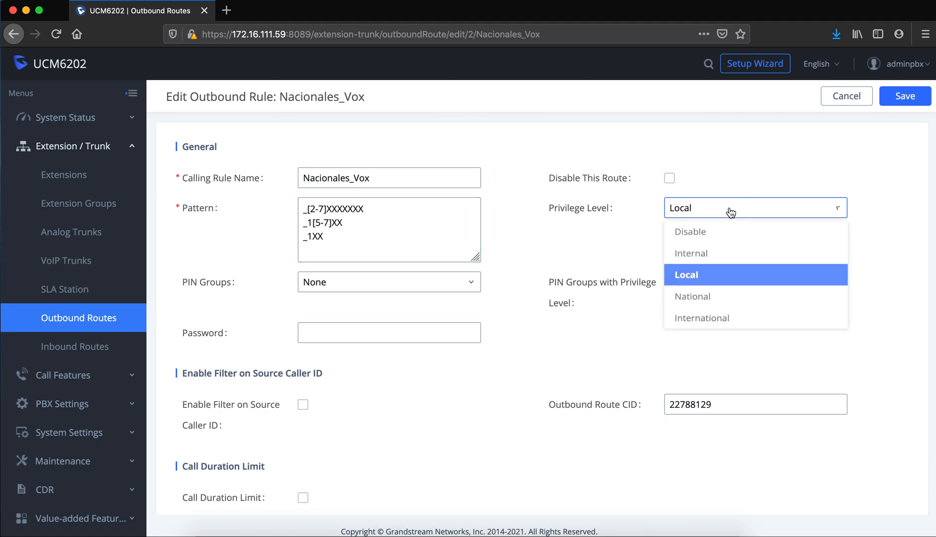
click(716, 302)
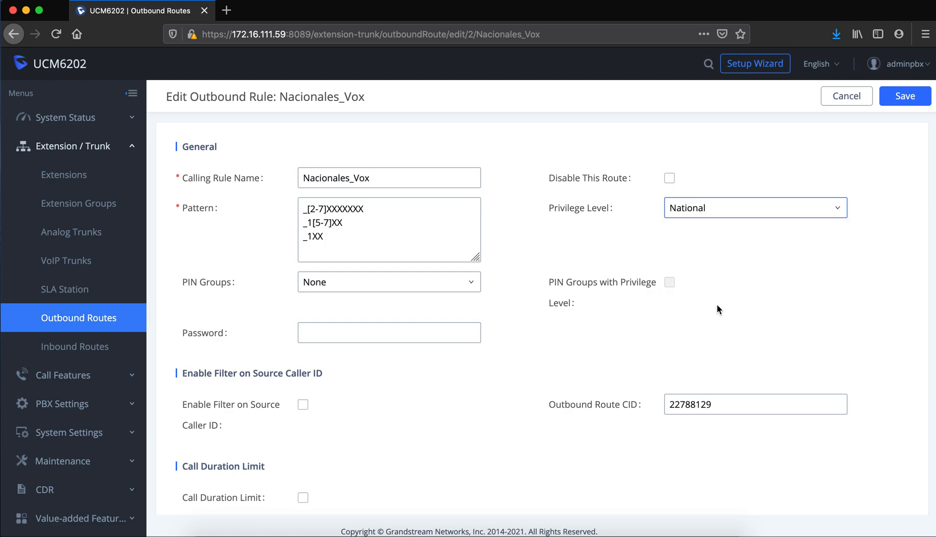
scroll(717, 305, down, 2)
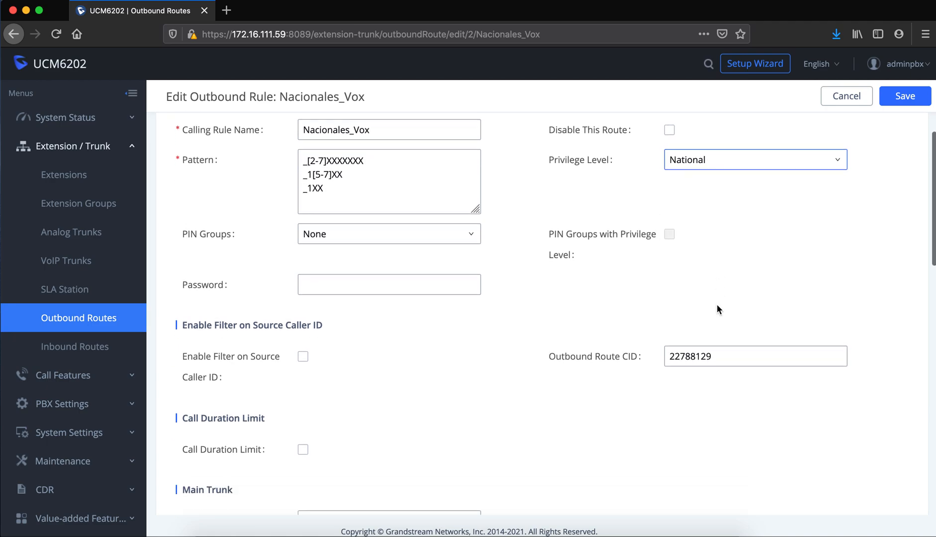
scroll(717, 304, down, 1)
scroll(717, 305, up, 3)
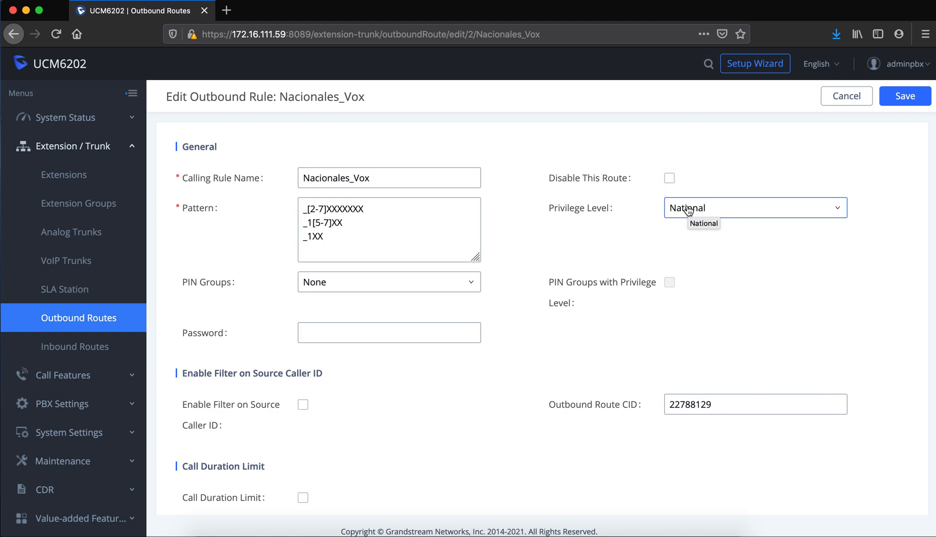
Choose the ejemplo PIN group for Nacionales_Vox, then cancel the edit without saving.
click(401, 289)
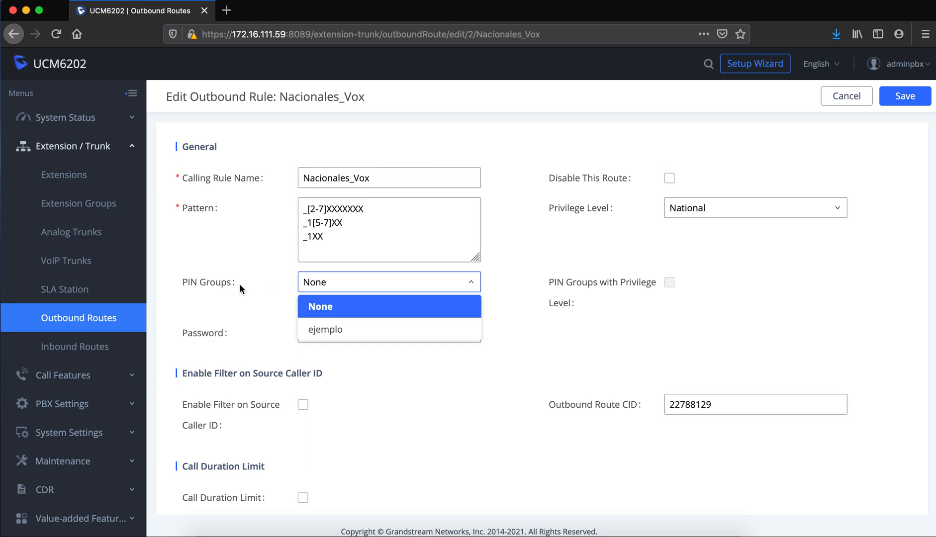
click(343, 335)
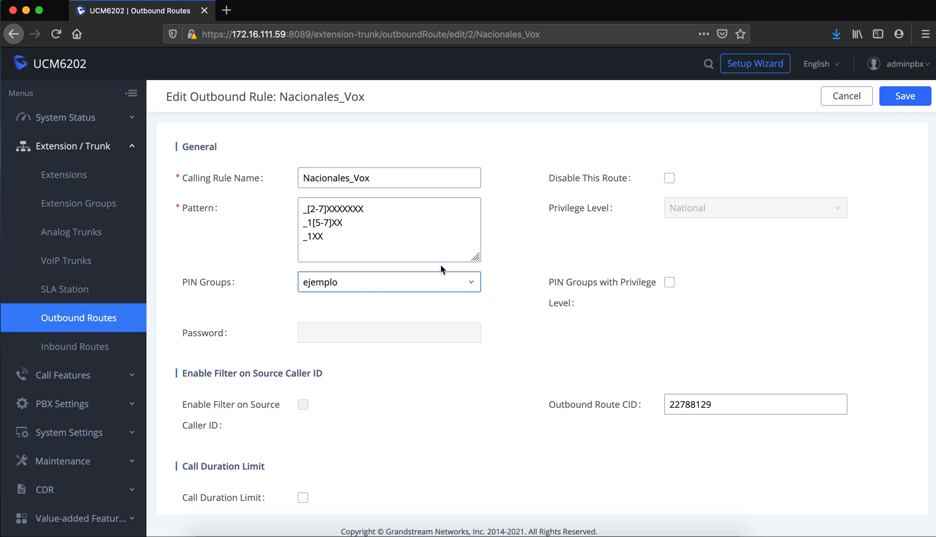
click(849, 98)
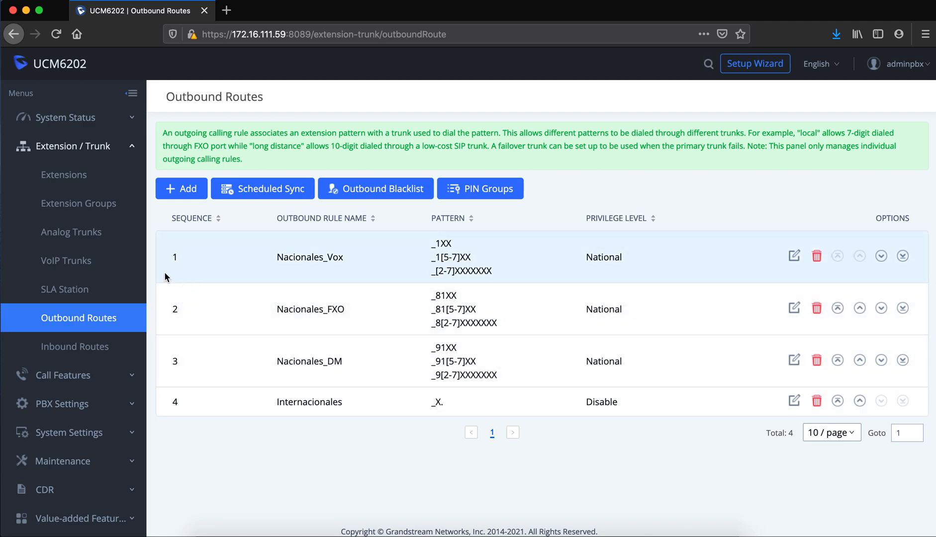
Open the VoxDataCloud_8129 trunk's DOD page and begin a new DOD entry.
click(92, 261)
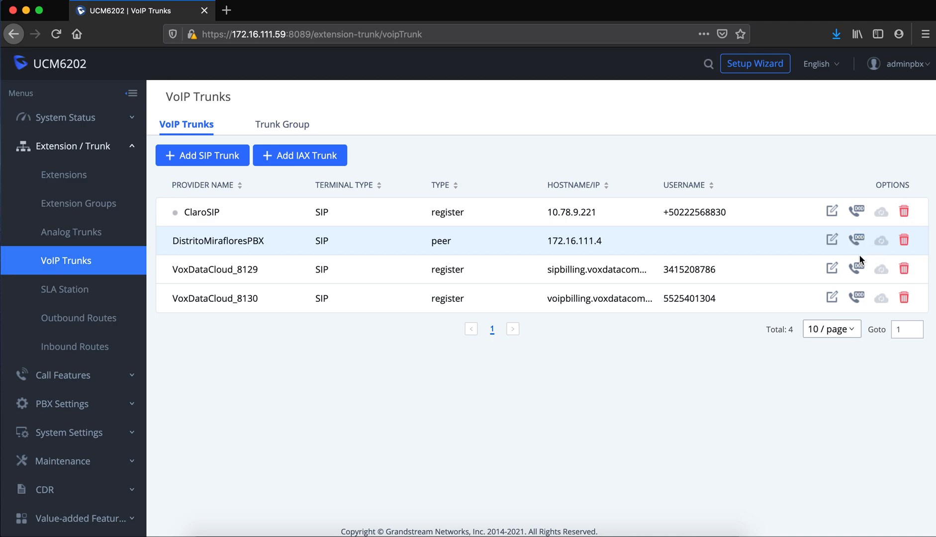
click(857, 268)
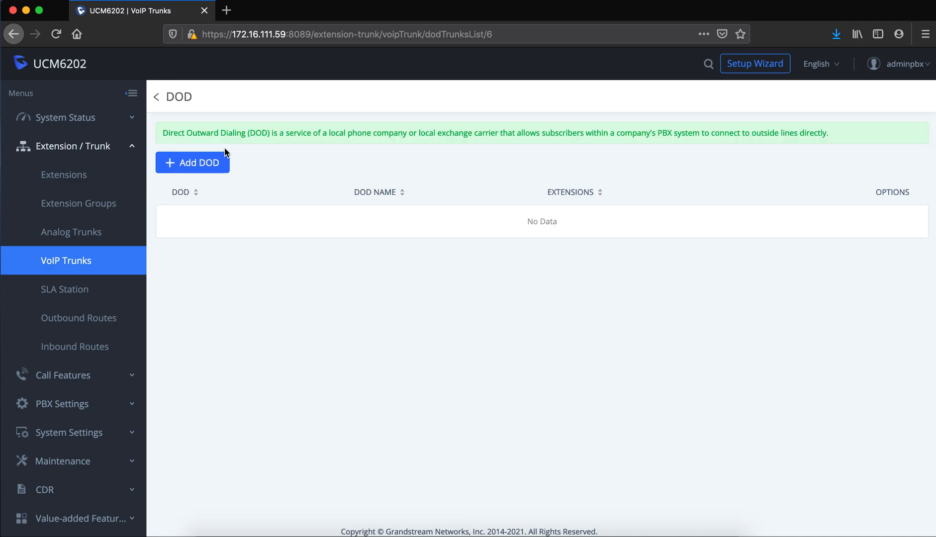
click(197, 167)
Enter the DOD phone number and the name TodaGerencia.
click(431, 170)
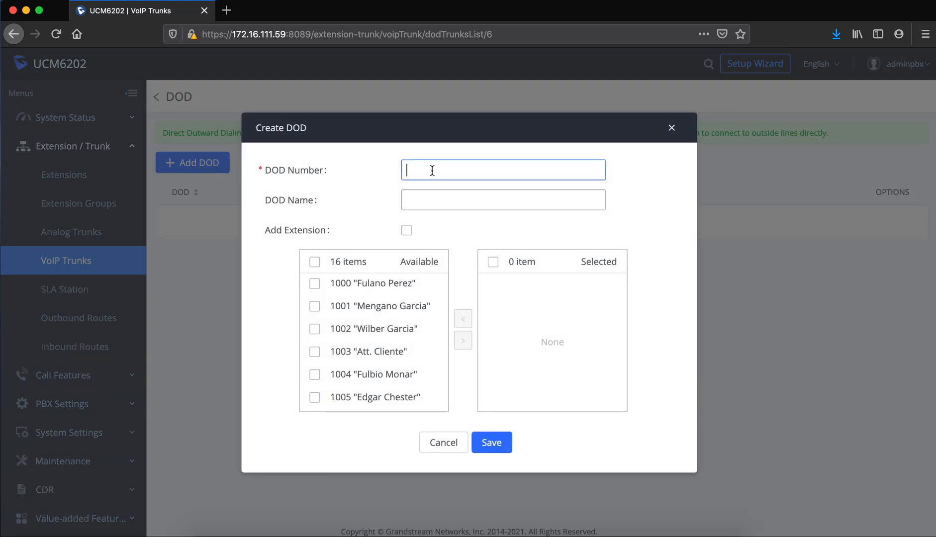
click(436, 196)
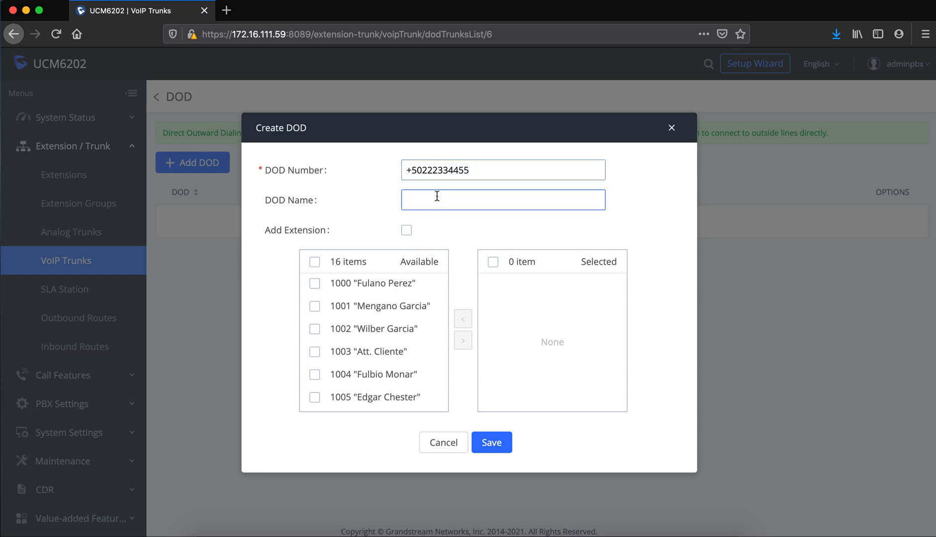
text(TodadGerencia)
Assign extensions 1007 and 1008 to the DOD and save it.
scroll(389, 344, down, 5)
scroll(389, 344, up, 5)
click(388, 340)
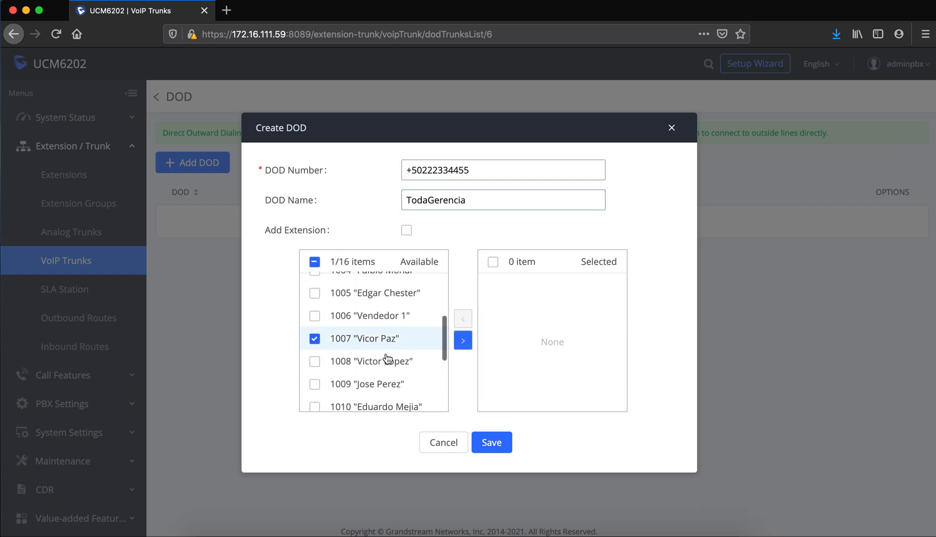
click(388, 360)
click(463, 341)
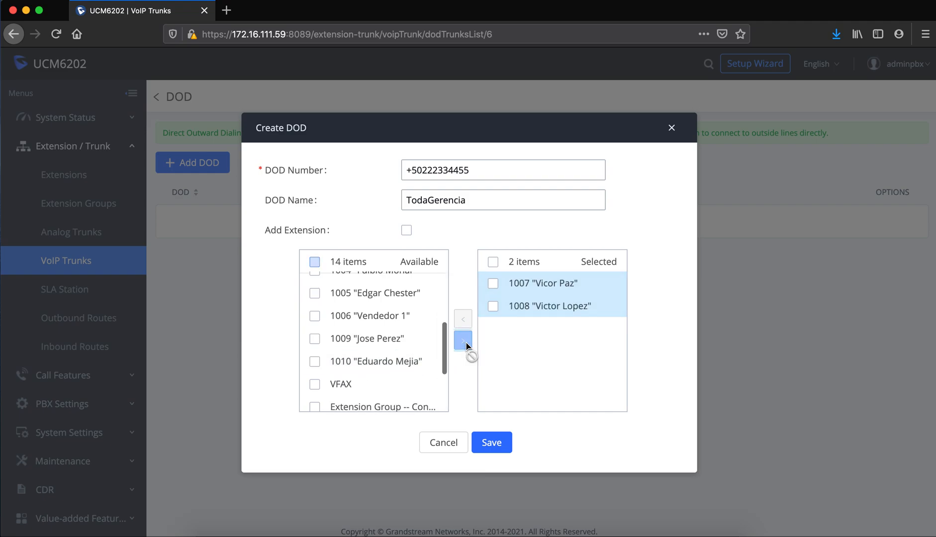
click(494, 448)
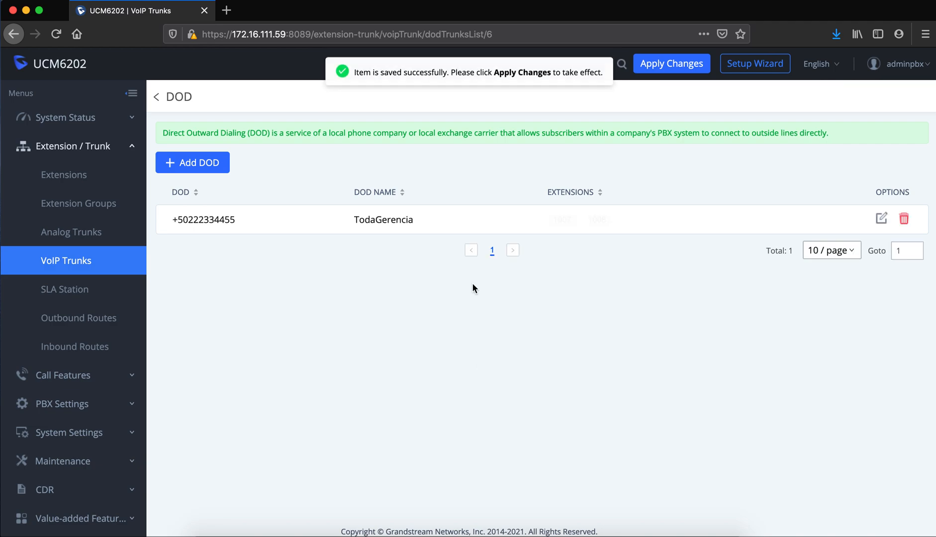
drag(233, 219, 180, 217)
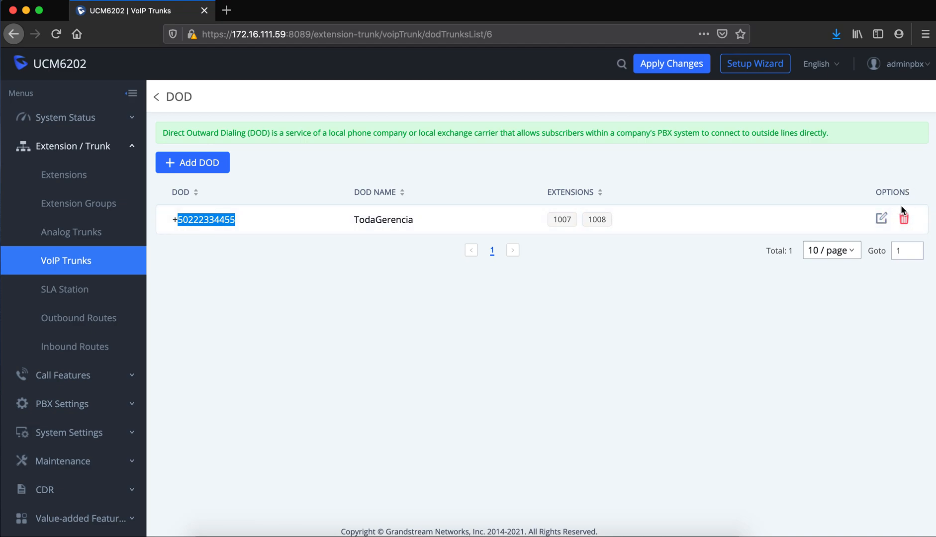
Edit the TodaGerencia DOD to use extensions 1002 and 1008 instead of 1007, and save.
click(881, 218)
click(378, 329)
click(464, 340)
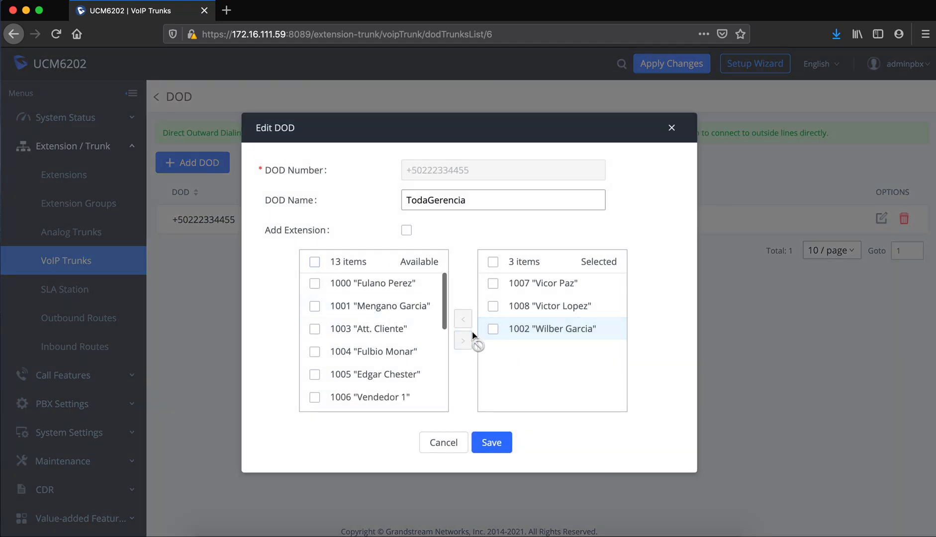
click(493, 283)
click(463, 318)
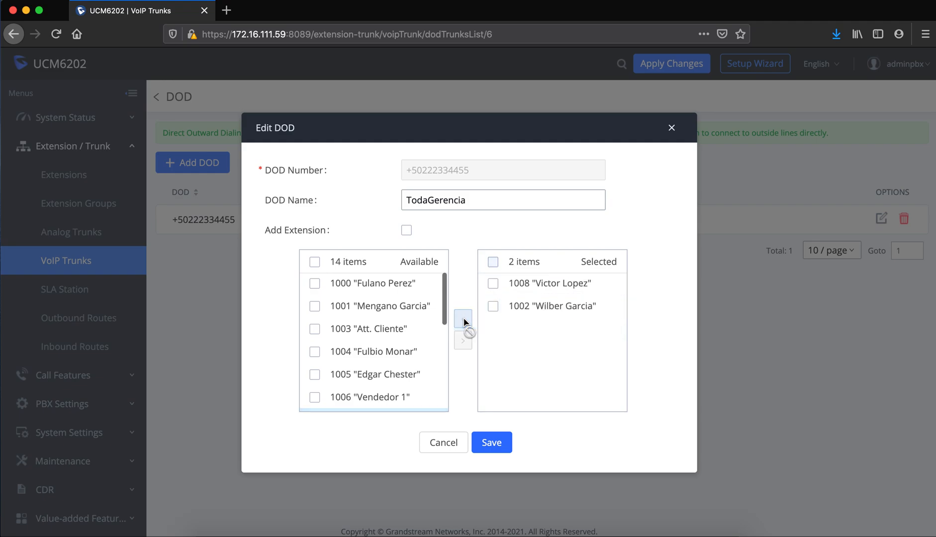
click(494, 444)
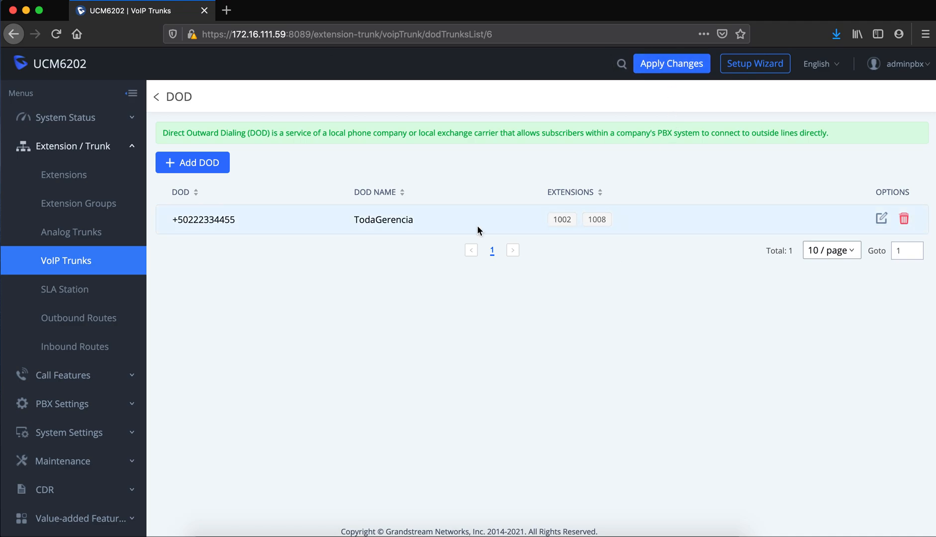
Delete the TodaGerencia DOD entry and return to the Outbound Routes list.
click(902, 222)
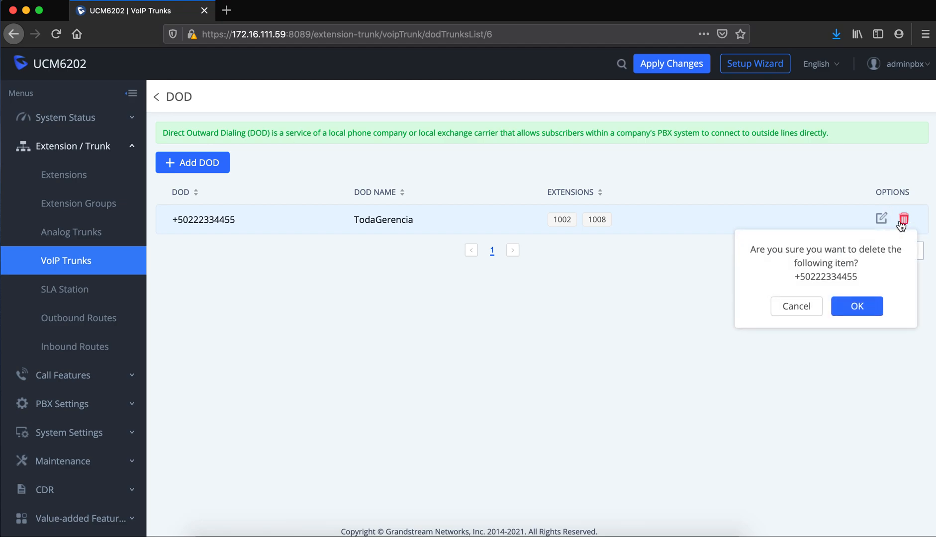
click(854, 306)
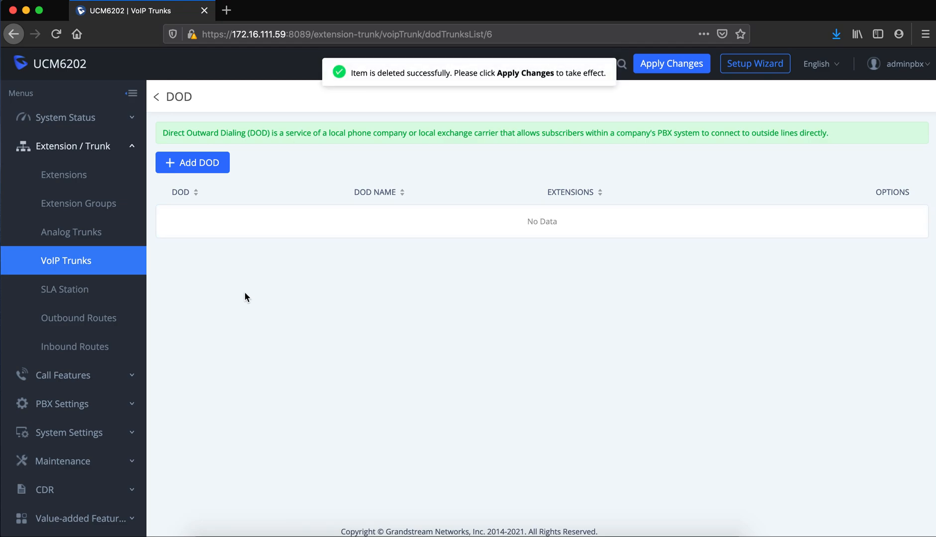
click(104, 324)
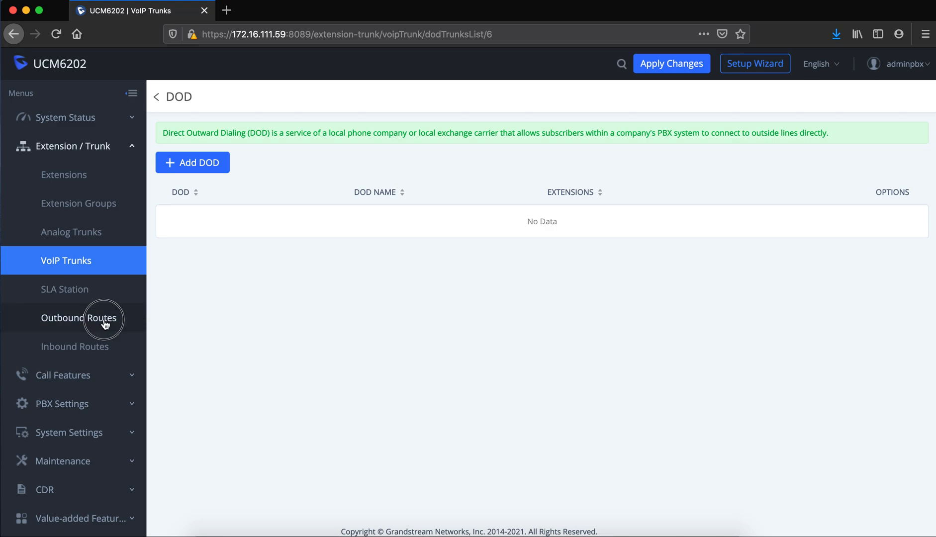